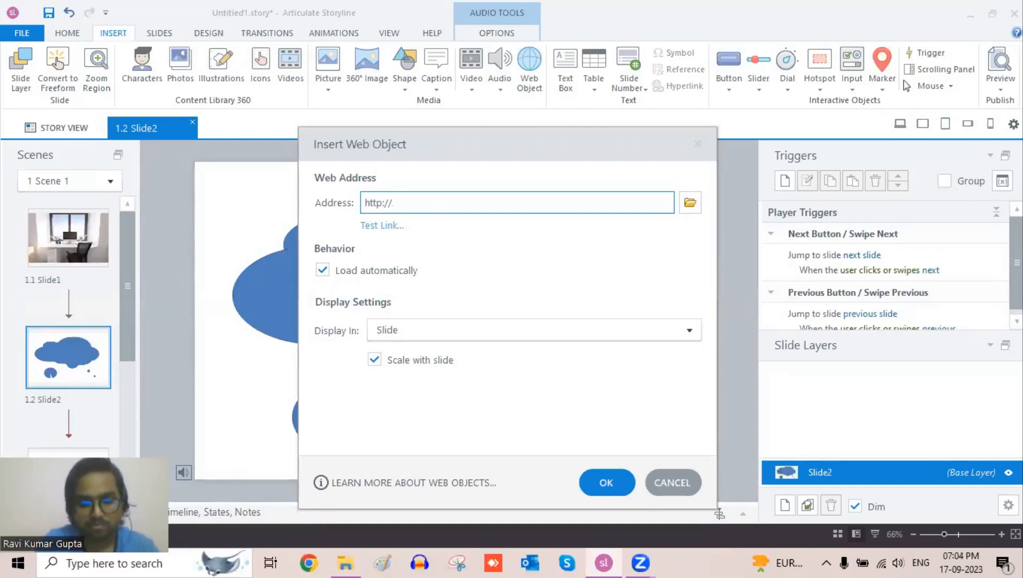
pyautogui.write('bing')
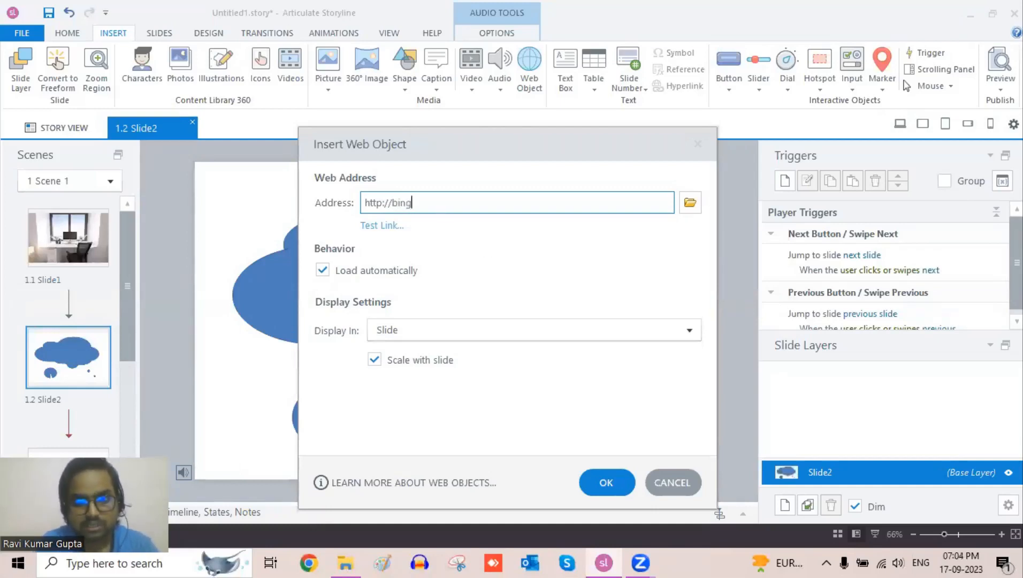
pyautogui.write('.com')
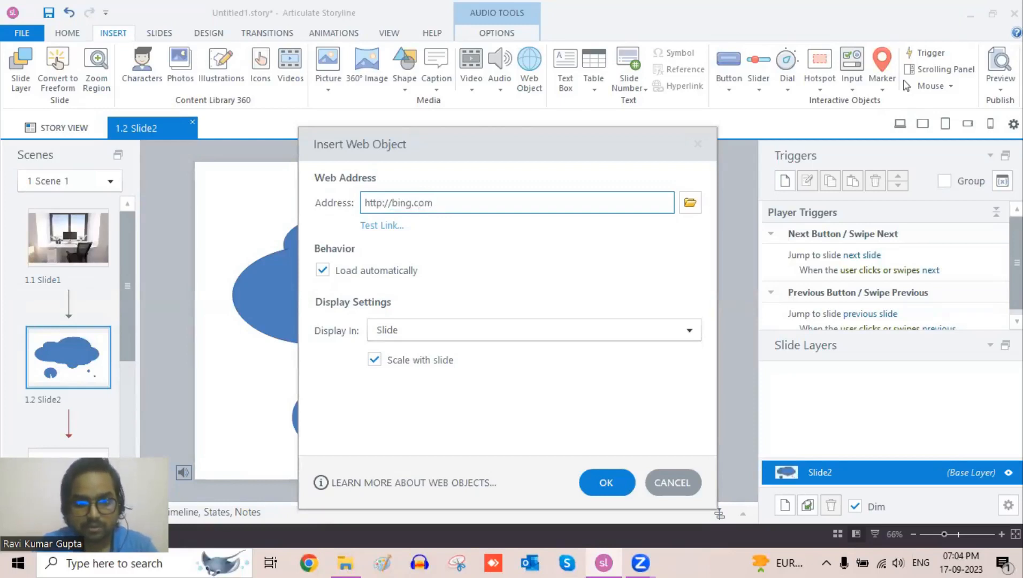
pyautogui.click(391, 229)
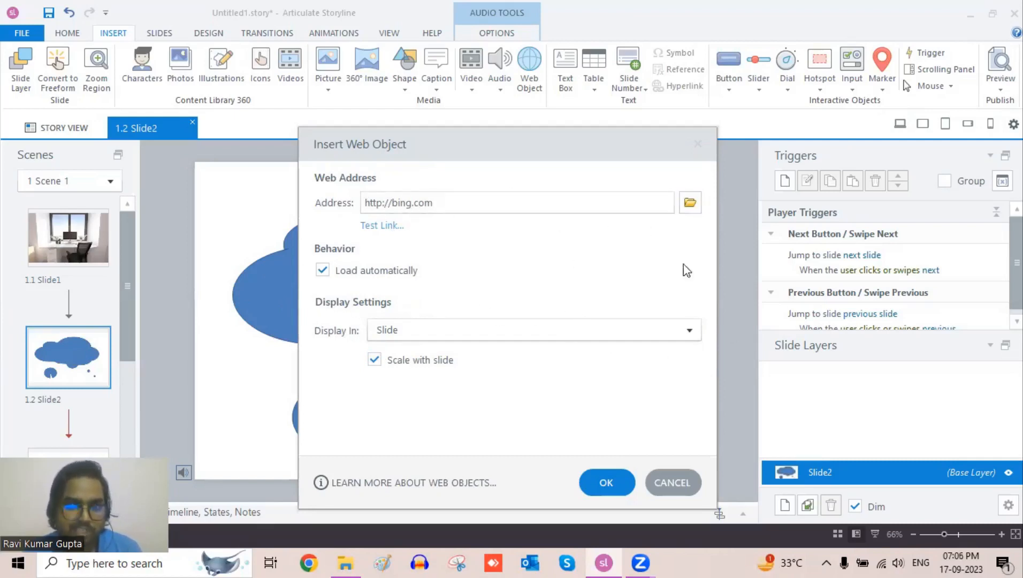
pyautogui.click(689, 330)
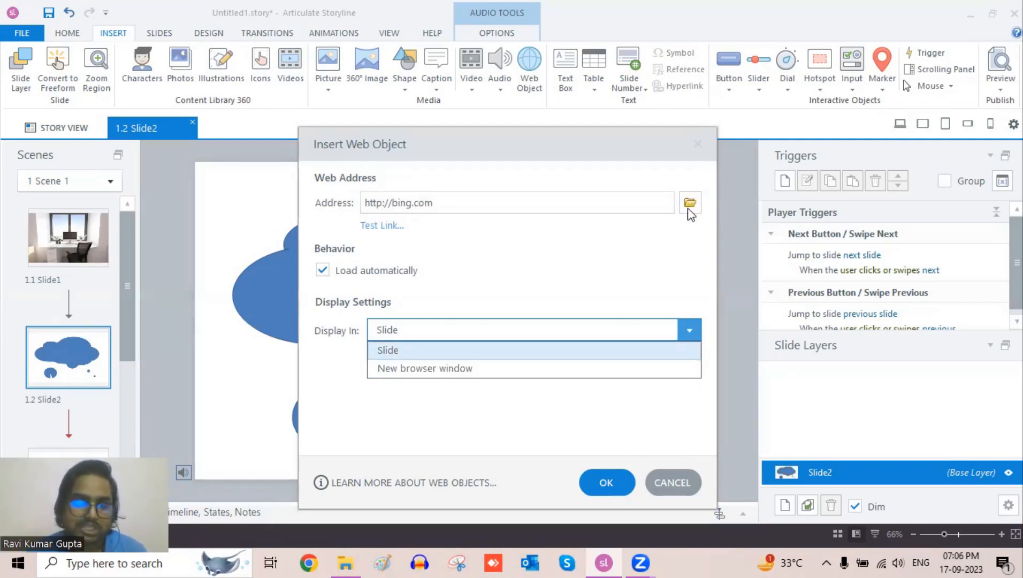
pyautogui.click(514, 261)
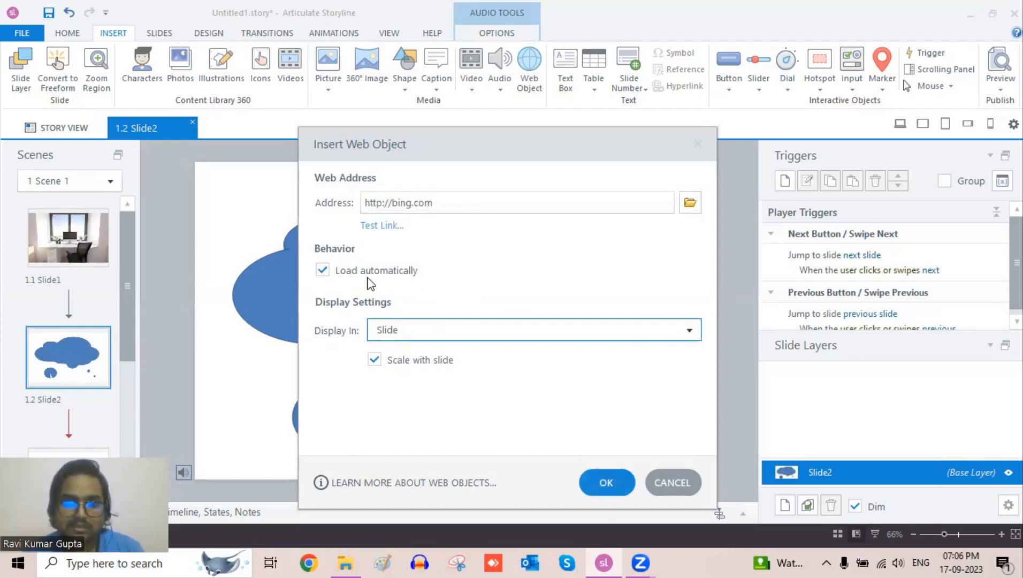
pyautogui.click(606, 484)
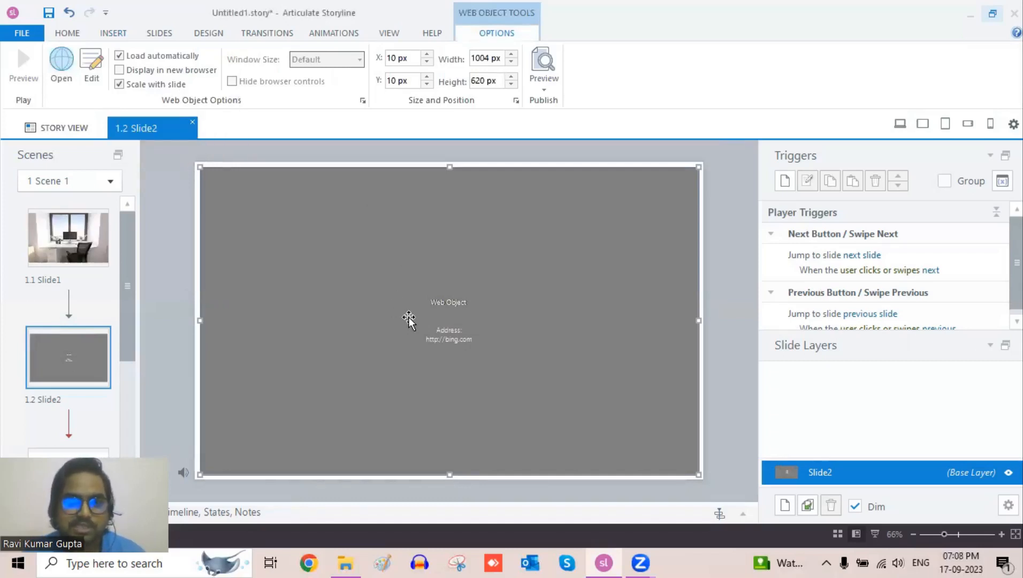
# - Toggle the web object's display in a new browser window on and off, reviewing the window size options
pyautogui.click(119, 70)
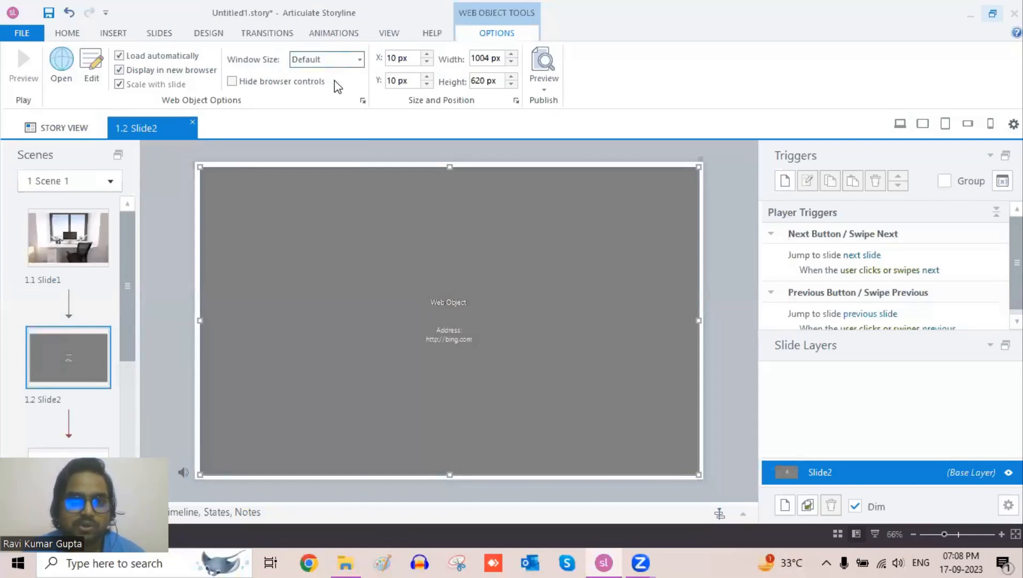
pyautogui.click(330, 62)
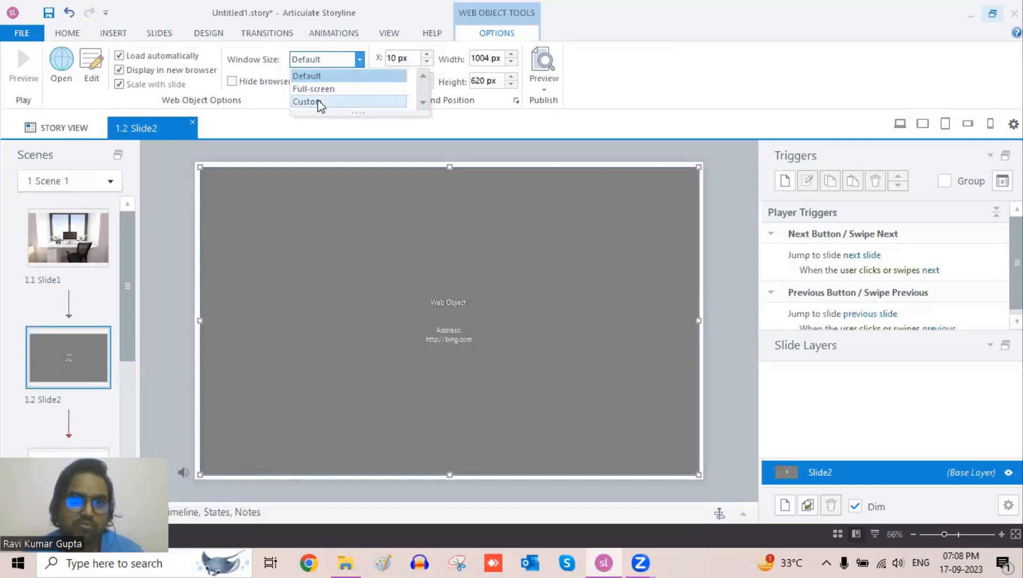
pyautogui.click(266, 69)
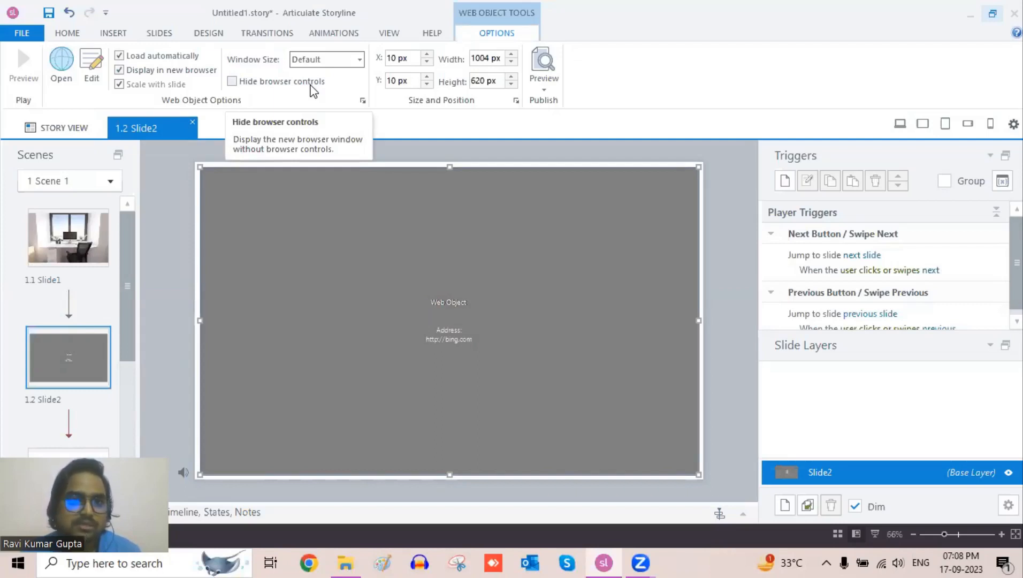
pyautogui.click(204, 70)
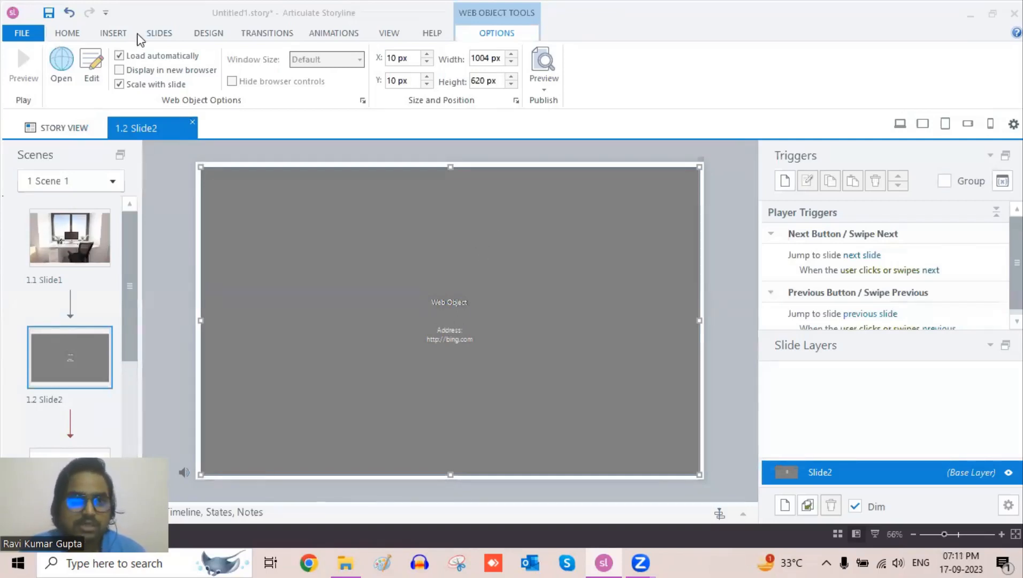
# - Publish the project to Review 360 as a new item named Untitled1
pyautogui.click(109, 33)
pyautogui.click(72, 34)
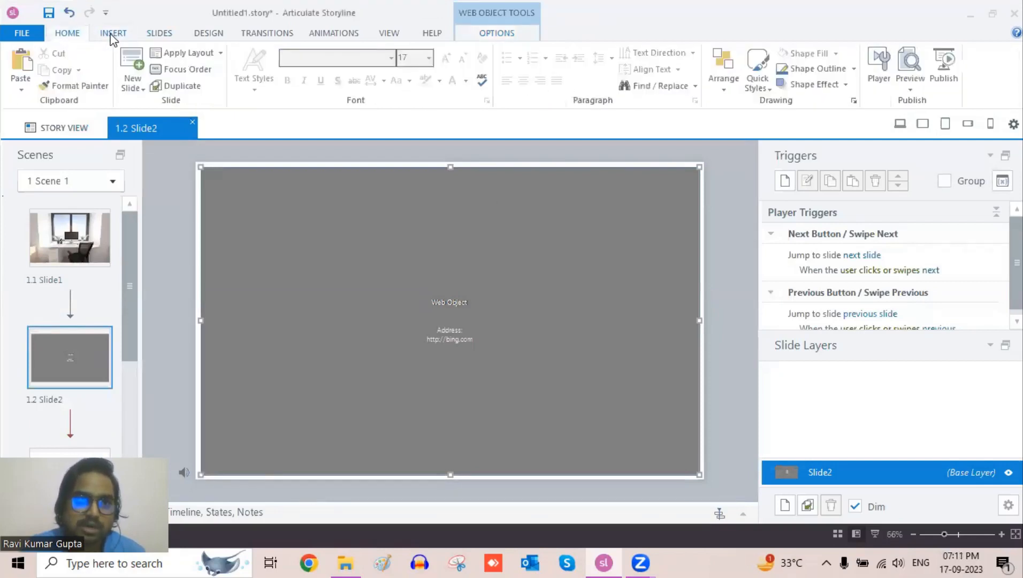
pyautogui.click(943, 65)
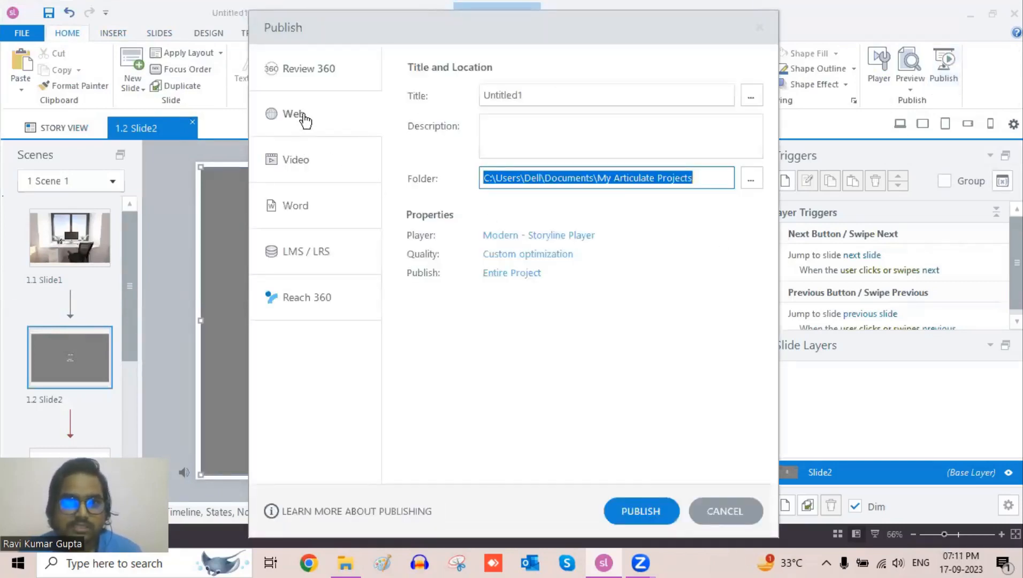
pyautogui.click(306, 80)
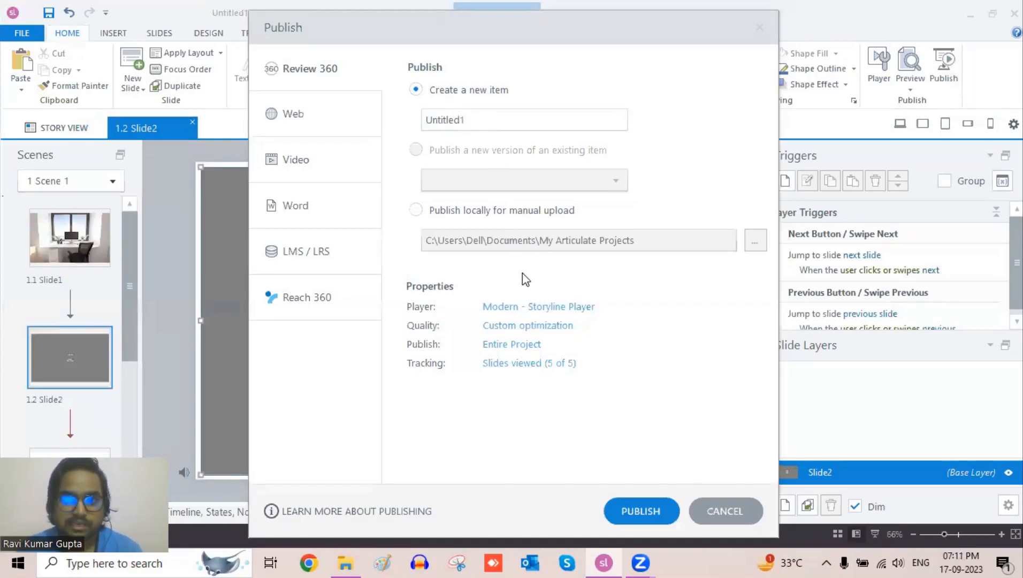
pyautogui.click(640, 515)
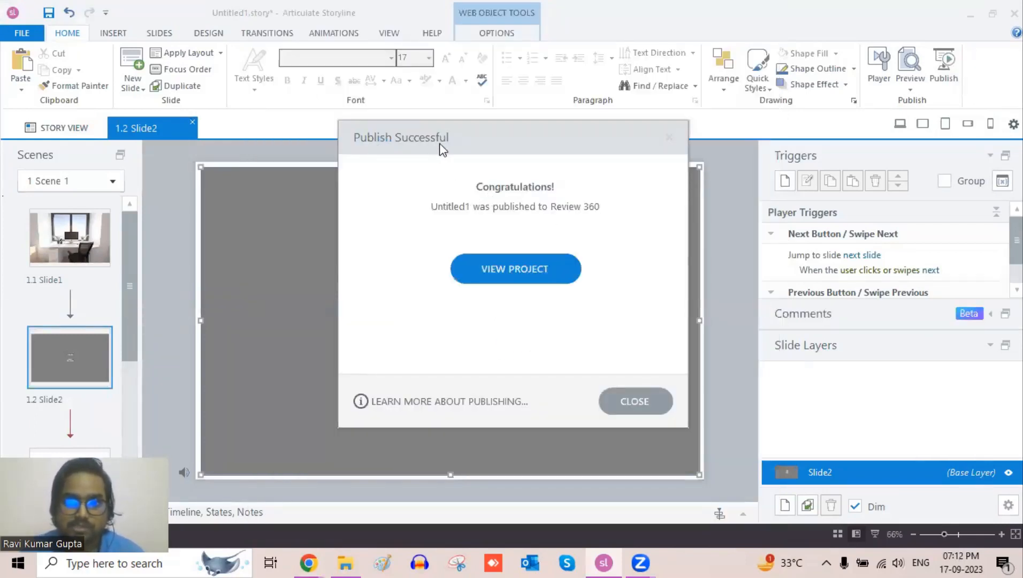
# - Open the published project in Review 360 and select its web address
pyautogui.click(516, 269)
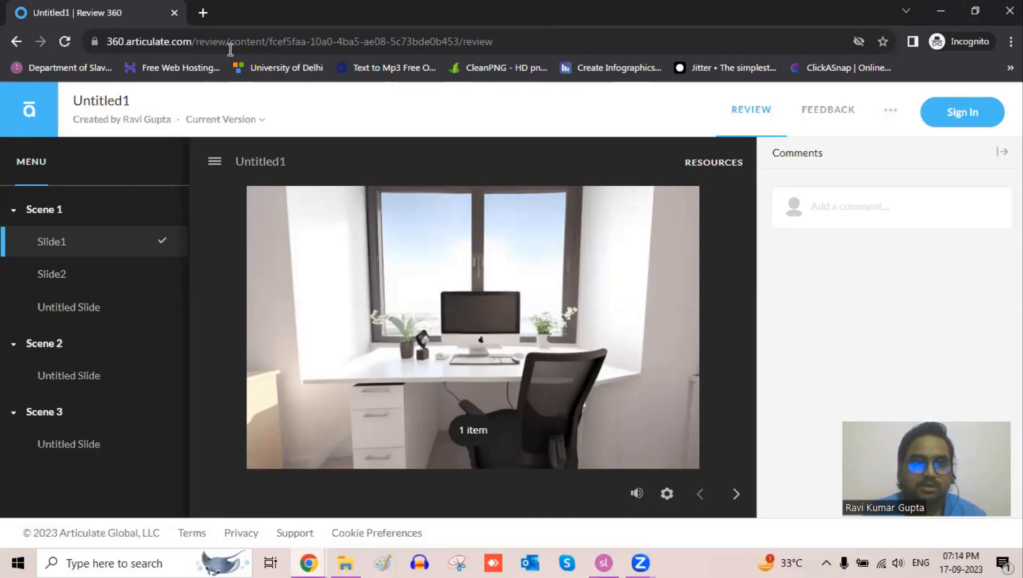
pyautogui.click(368, 42)
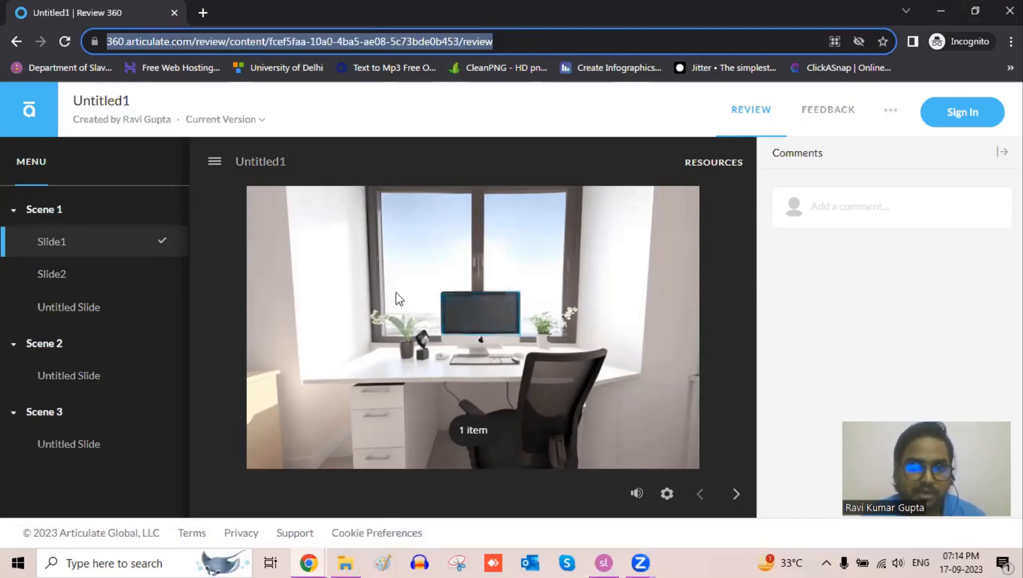
# - Pan around the 360° image on Slide1 and select the monitor hotspot
pyautogui.moveTo(583, 326); pyautogui.dragTo(375, 340)
pyautogui.moveTo(591, 326); pyautogui.dragTo(398, 307)
pyautogui.moveTo(556, 315); pyautogui.dragTo(399, 310)
pyautogui.click(503, 280)
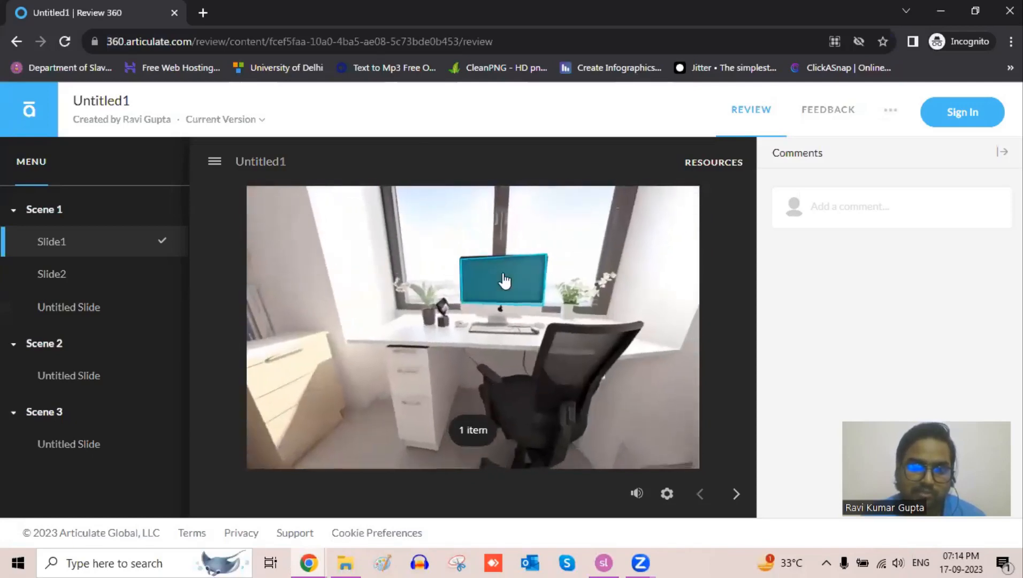
# - Open Slide2 and scroll through the embedded Bing page, collapsing and reopening the player menu
pyautogui.click(68, 273)
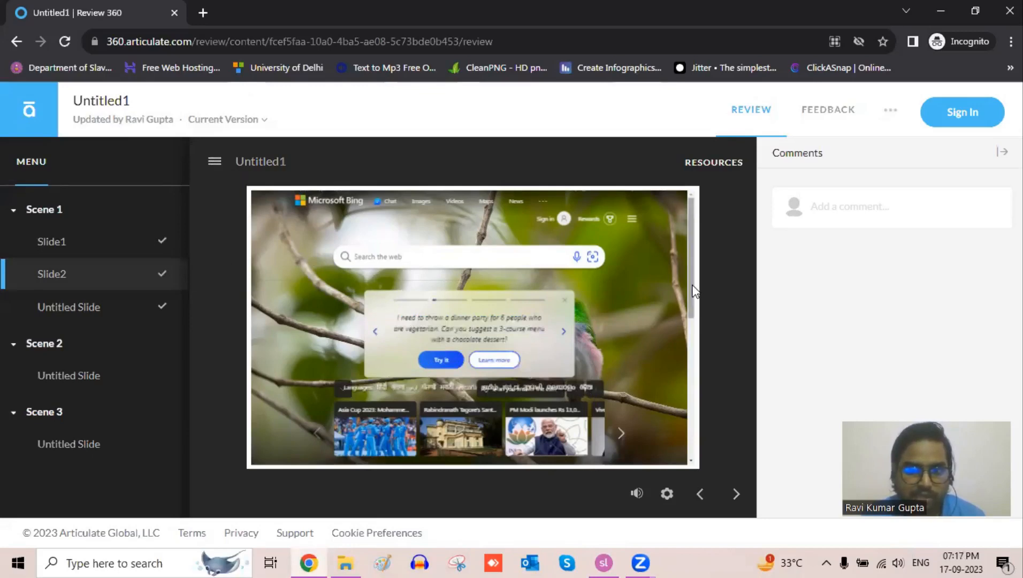
pyautogui.moveTo(692, 300)
pyautogui.mouseDown()
pyautogui.moveTo(692, 458)
pyautogui.moveTo(694, 284)
pyautogui.mouseUp()
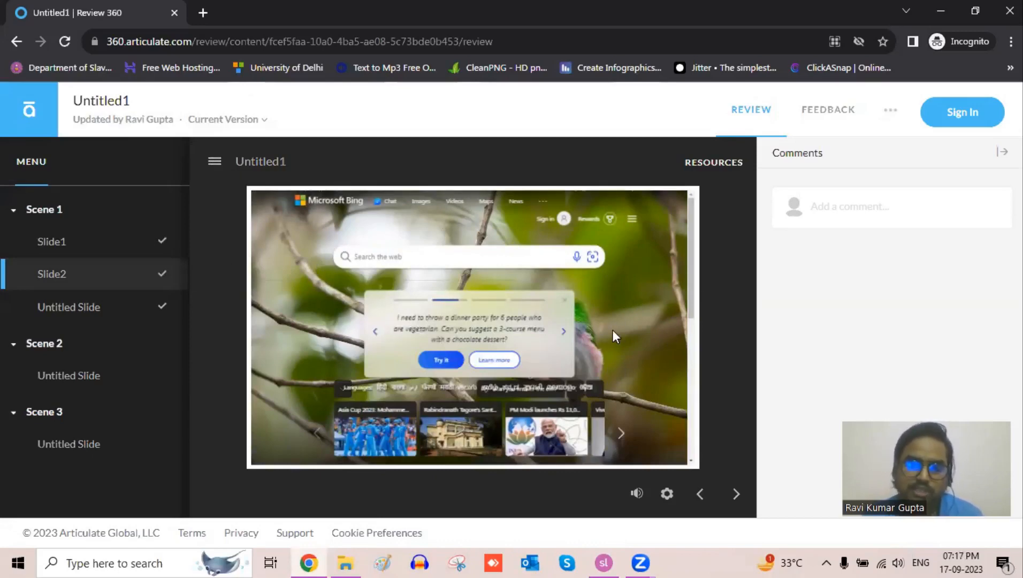
pyautogui.scroll(-5, 612, 329)
pyautogui.scroll(5, 621, 332)
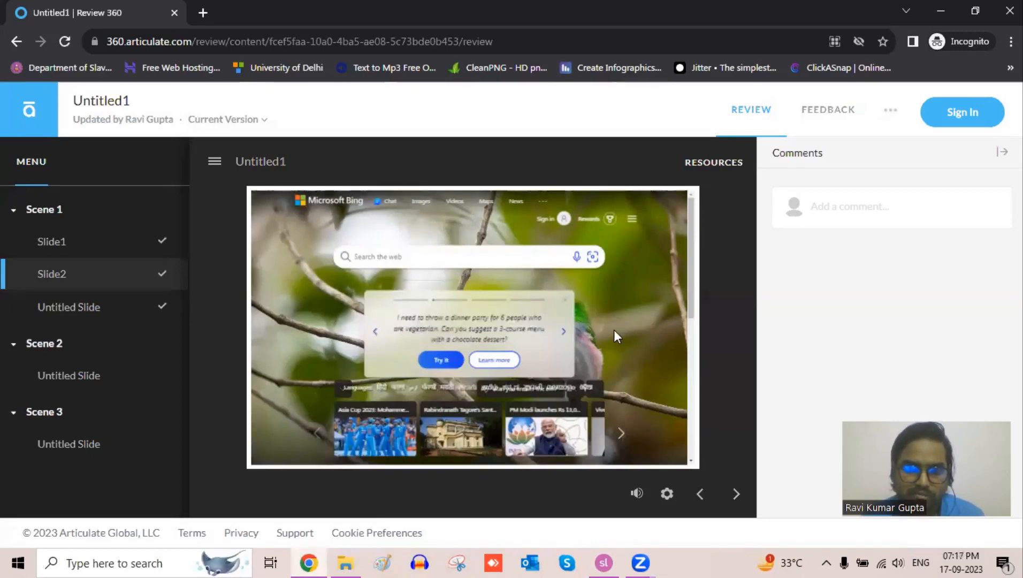
pyautogui.scroll(-3, 618, 303)
pyautogui.scroll(-3, 623, 321)
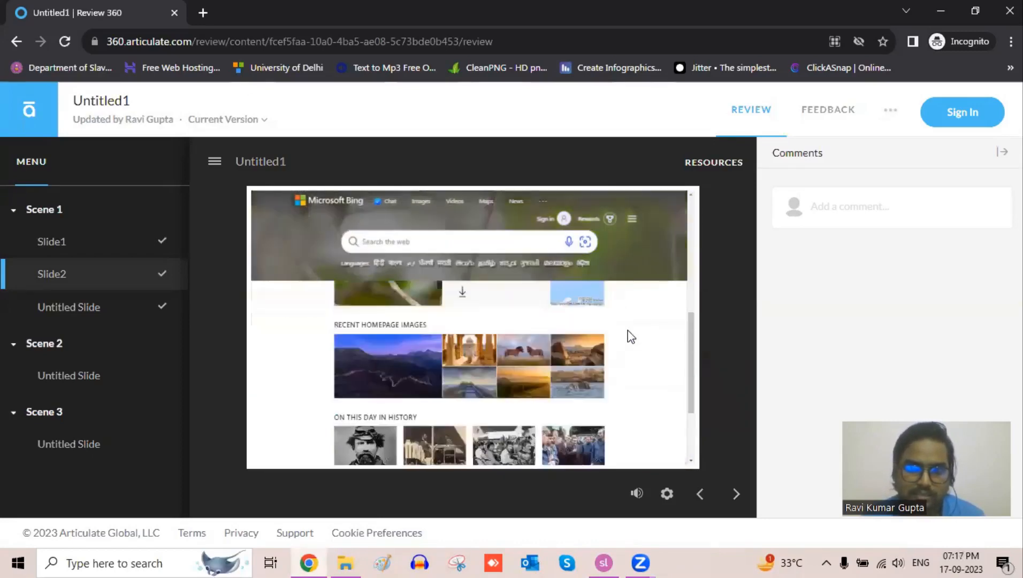
pyautogui.scroll(6, 628, 336)
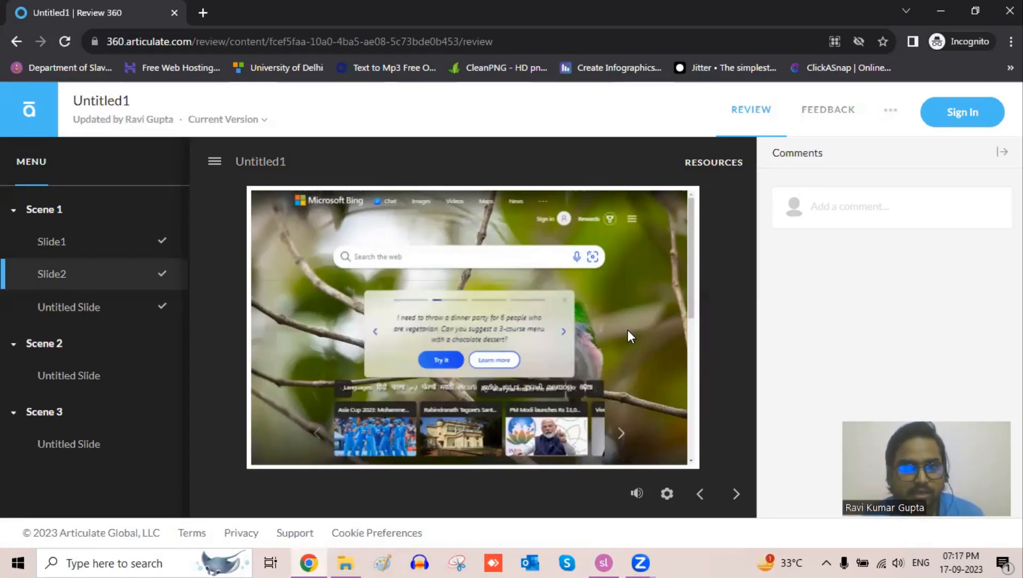
pyautogui.click(215, 161)
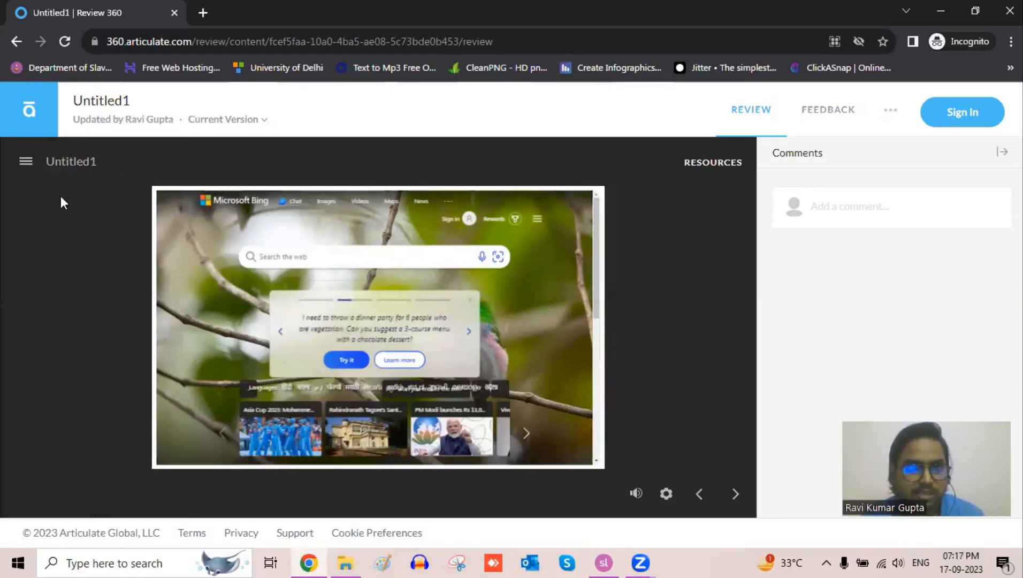
pyautogui.click(21, 163)
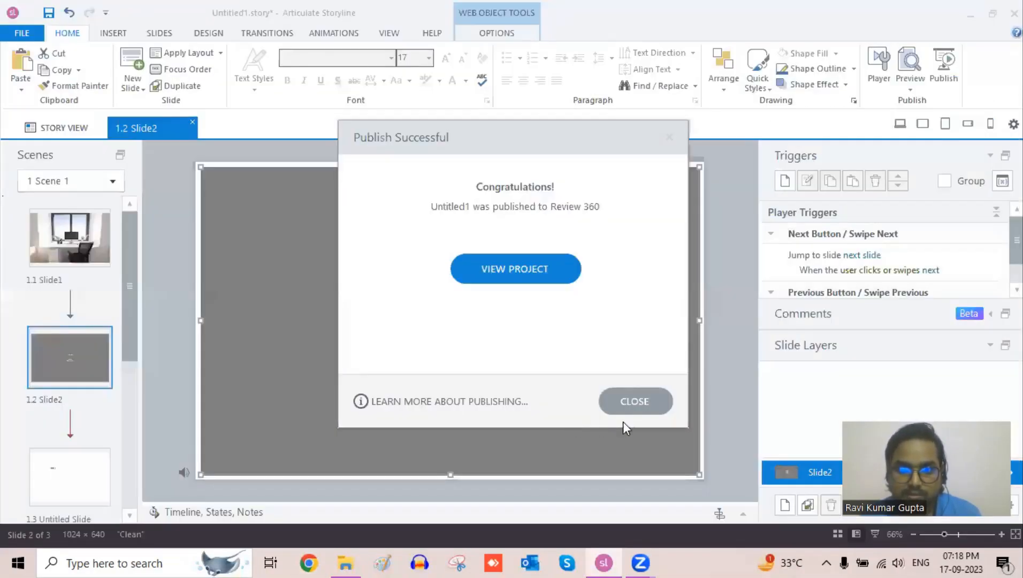
# - Close the publish confirmation and inspect the web object's address in its edit dialog before cancelling it
pyautogui.click(640, 402)
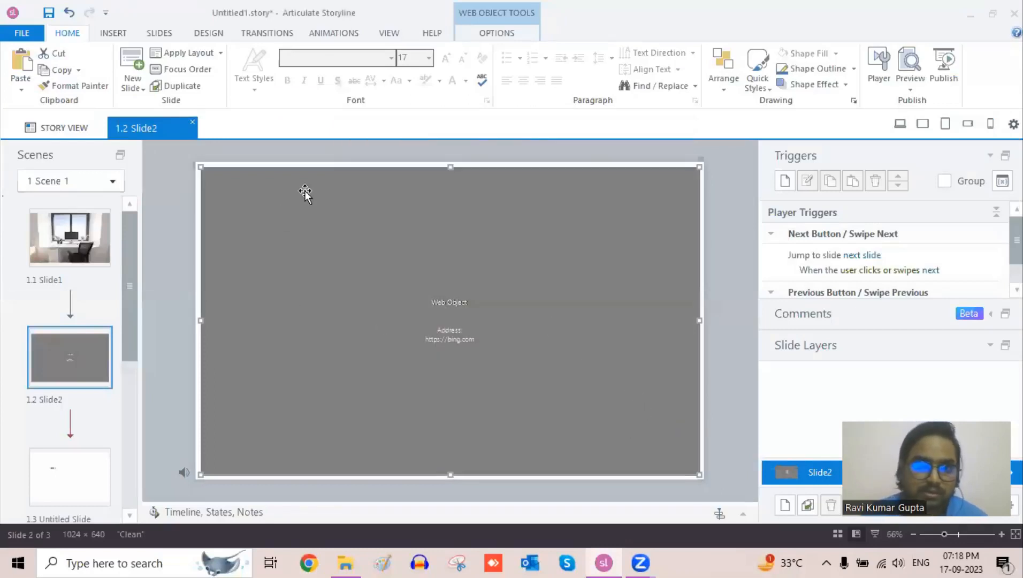
pyautogui.click(502, 33)
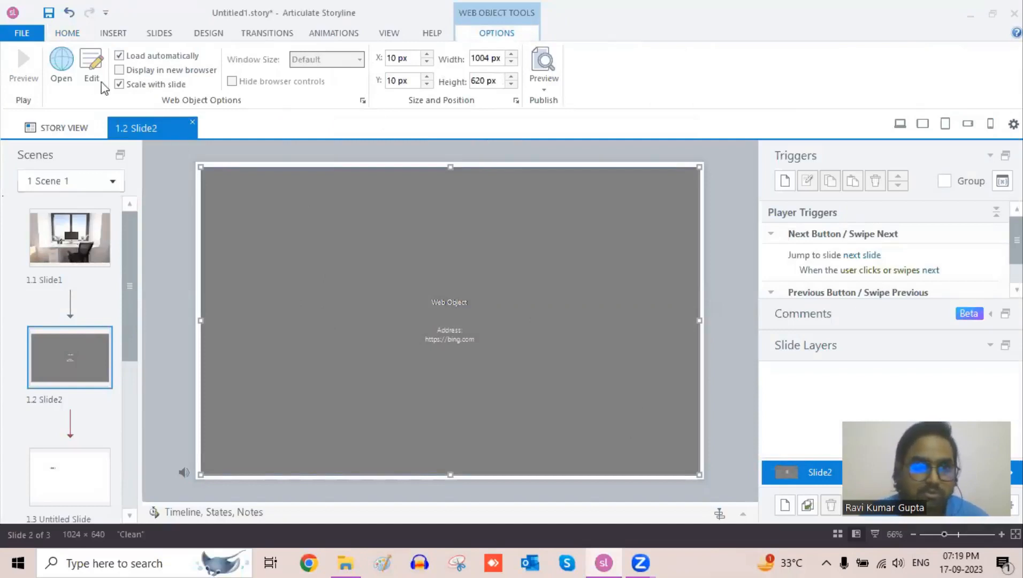
pyautogui.click(86, 67)
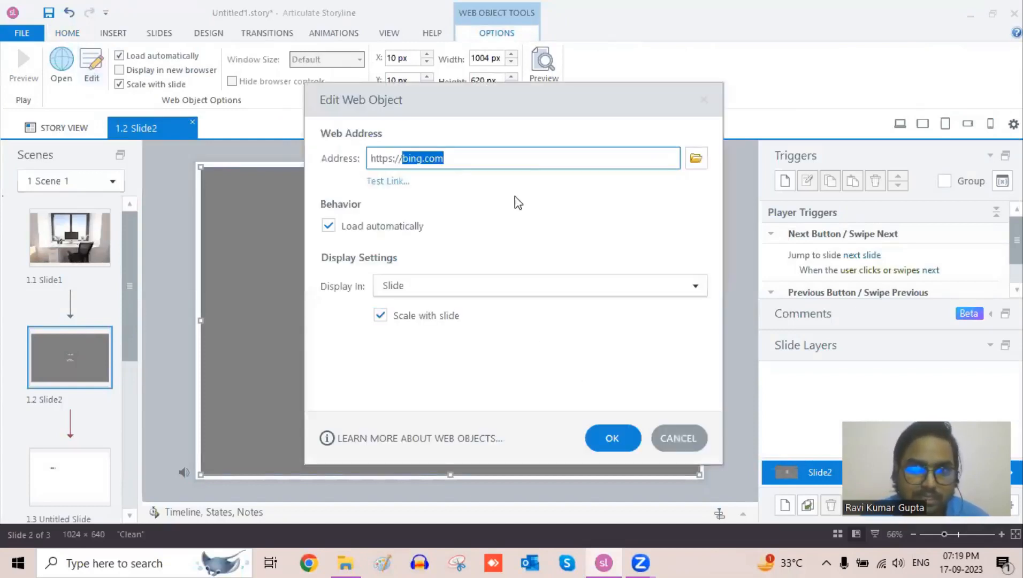
pyautogui.click(469, 160)
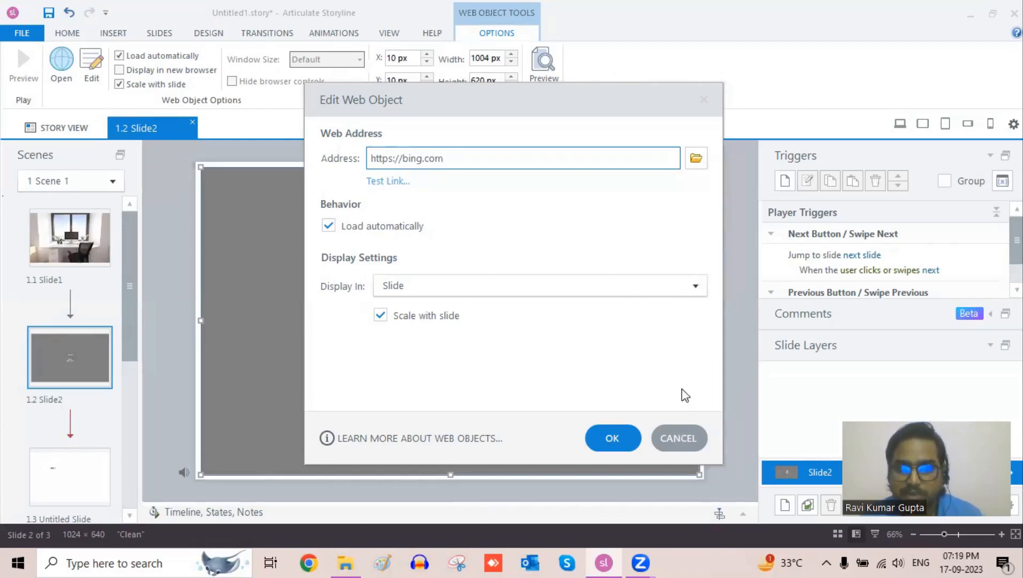
pyautogui.click(680, 436)
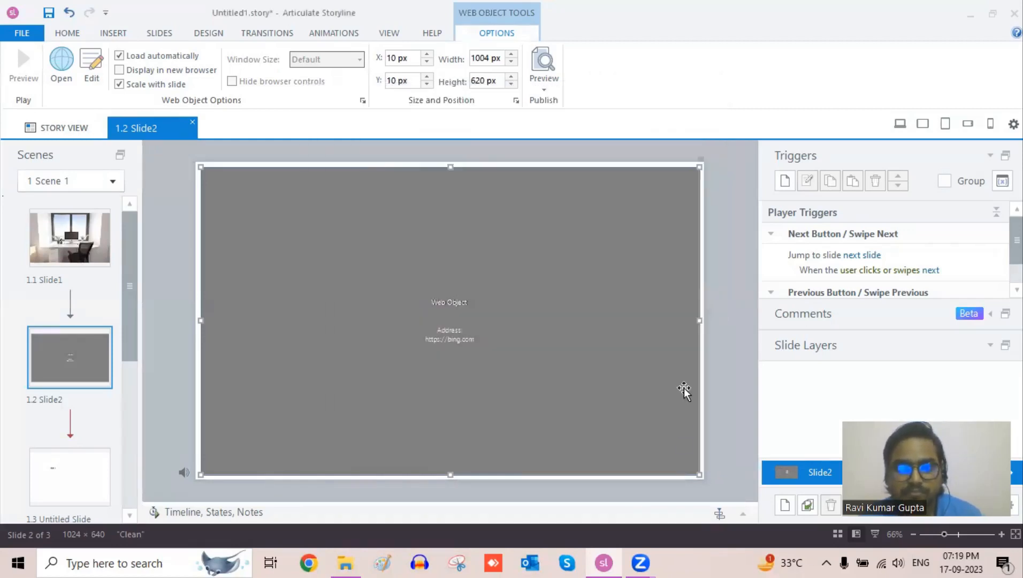
pyautogui.click(113, 35)
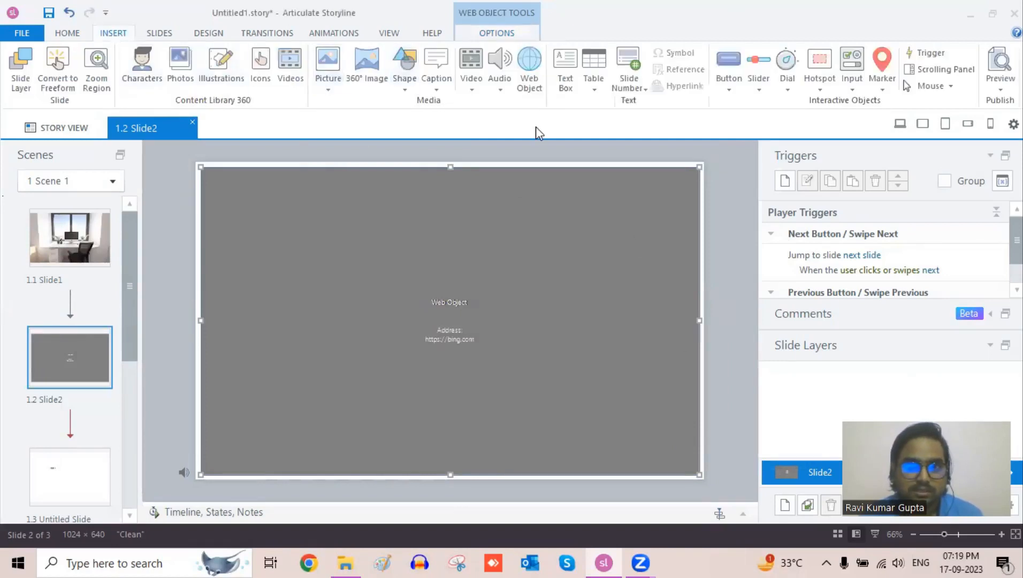